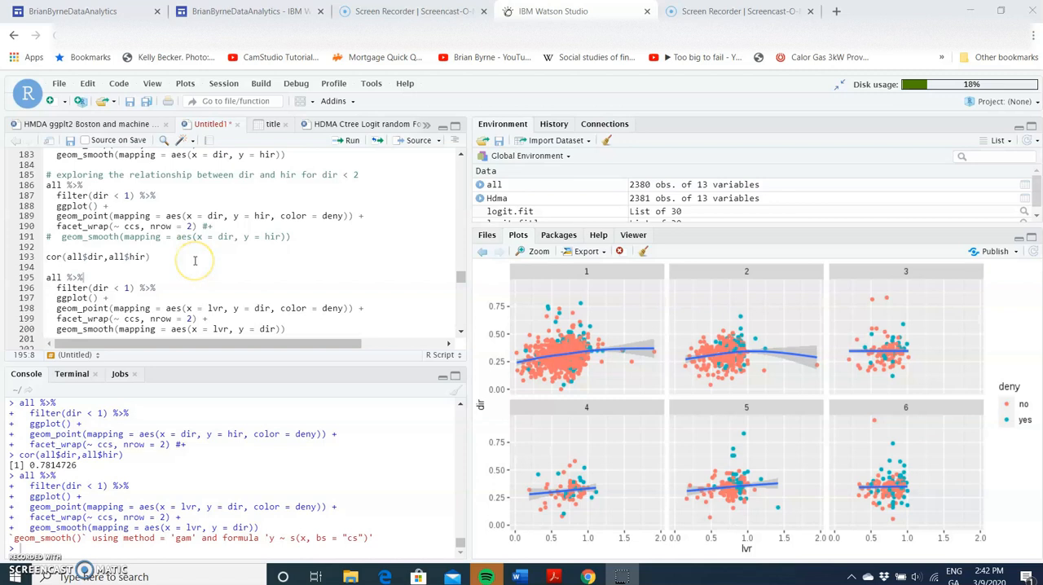
- Run the ccs-faceted scatter plot of hir against dir for dir < 1 and the correlation of all$dir with all$hir
scroll(194, 261, "up", 1)
left_click(151, 194)
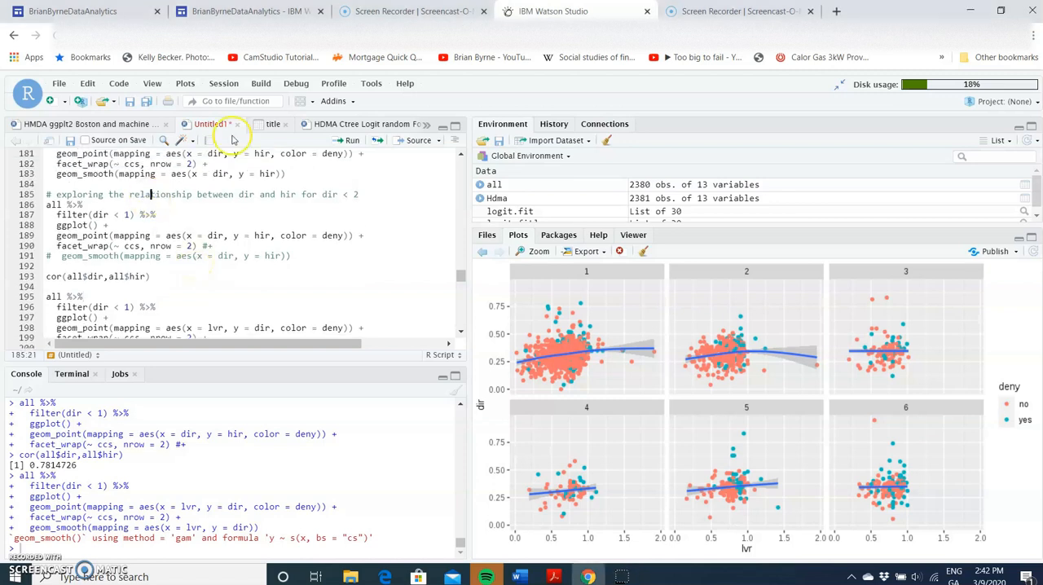
left_click(352, 142)
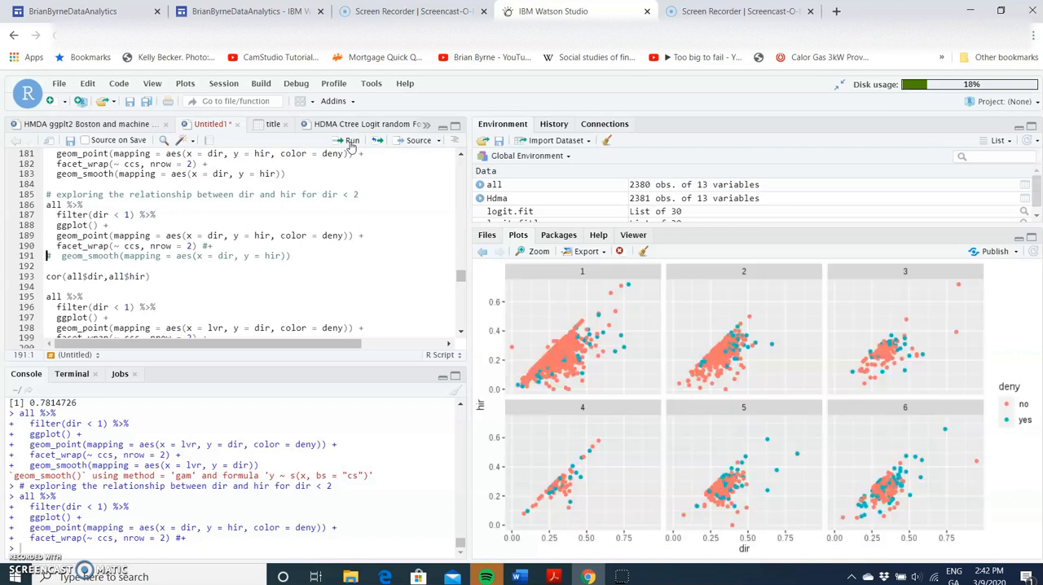
scroll(253, 226, "down", 2)
left_click(254, 231)
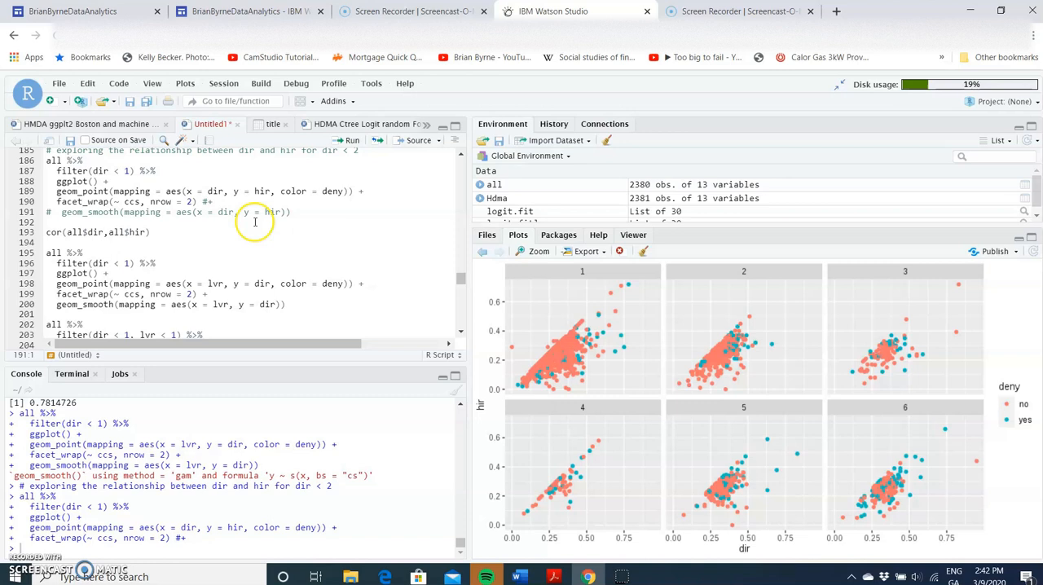
left_click(351, 141)
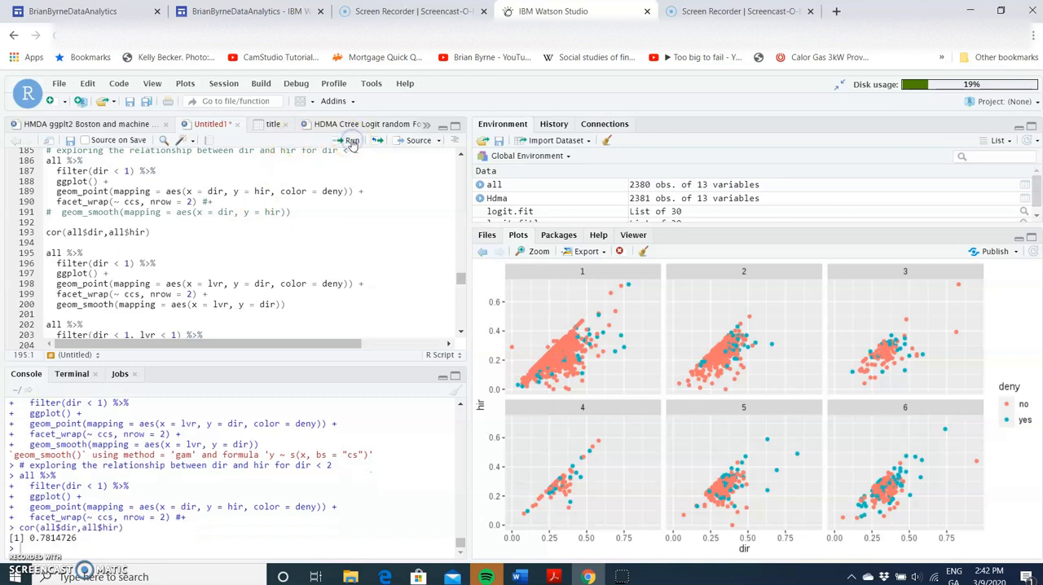
- Run the ccs-faceted scatter plots of dir against lvr with smooth lines, for dir < 1 and for dir < 1, lvr < 1
left_click(351, 141)
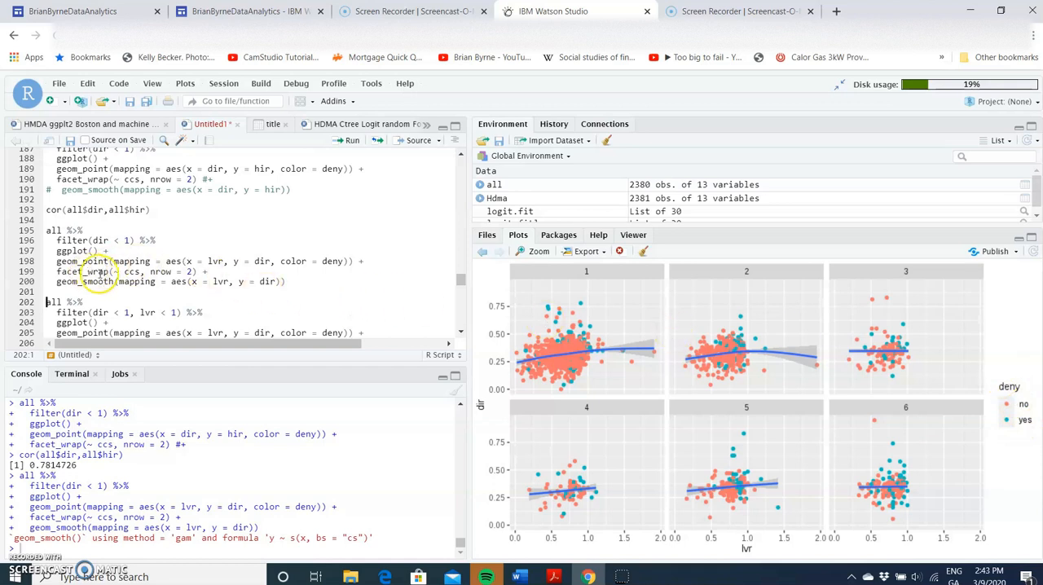
mouse_move(80, 273)
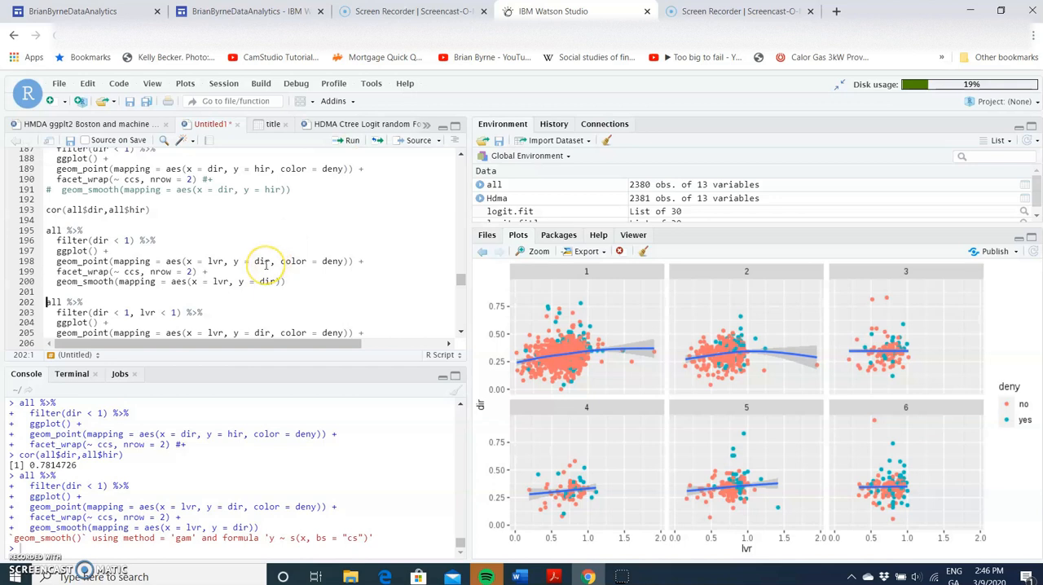
scroll(266, 264, "down", 2)
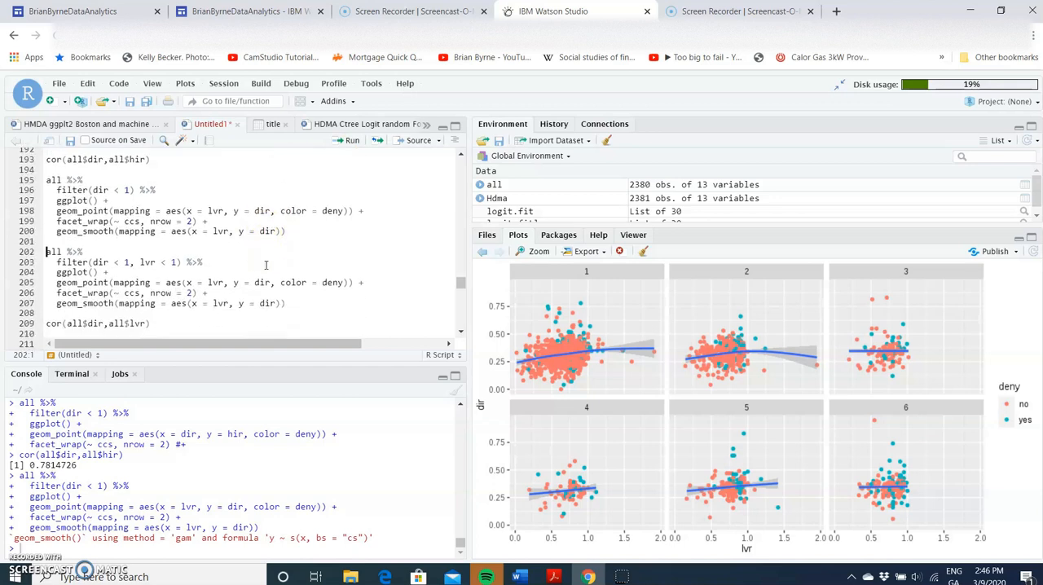
left_click(348, 147)
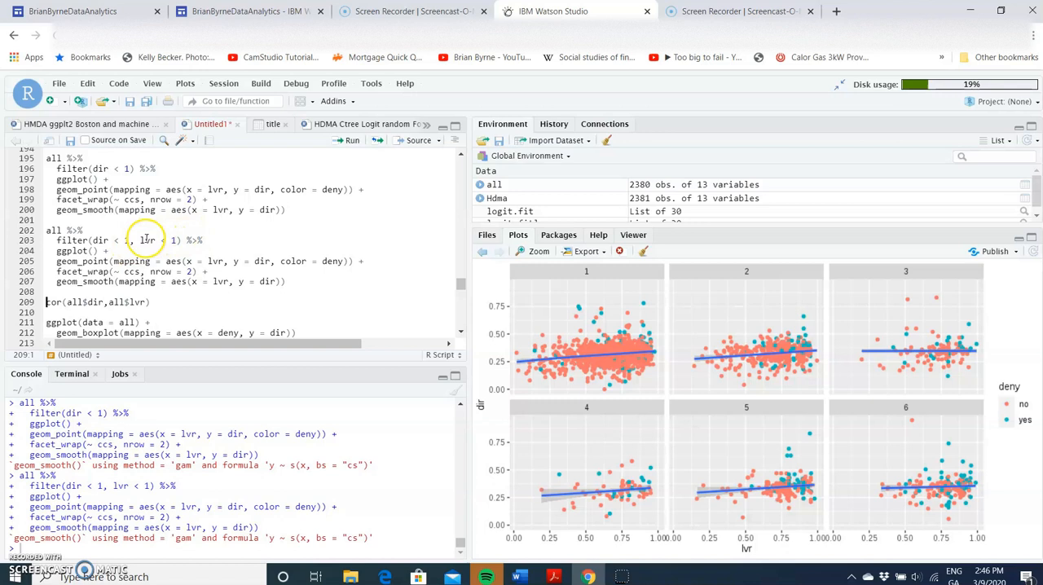
- Compute the correlation between all$dir and all$lvr
scroll(114, 239, "up", 1)
scroll(114, 239, "up", 1)
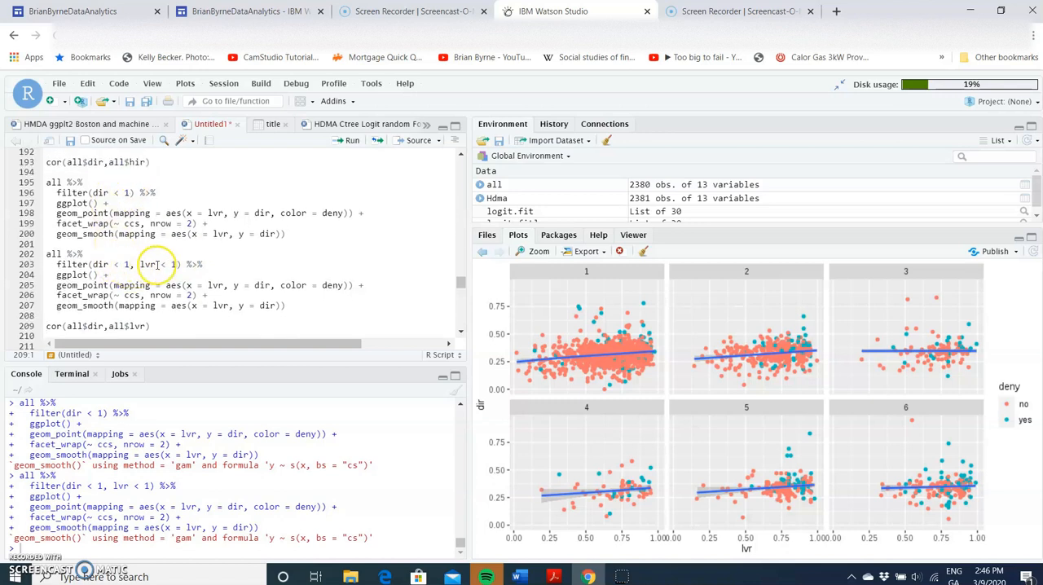
scroll(176, 264, "down", 1)
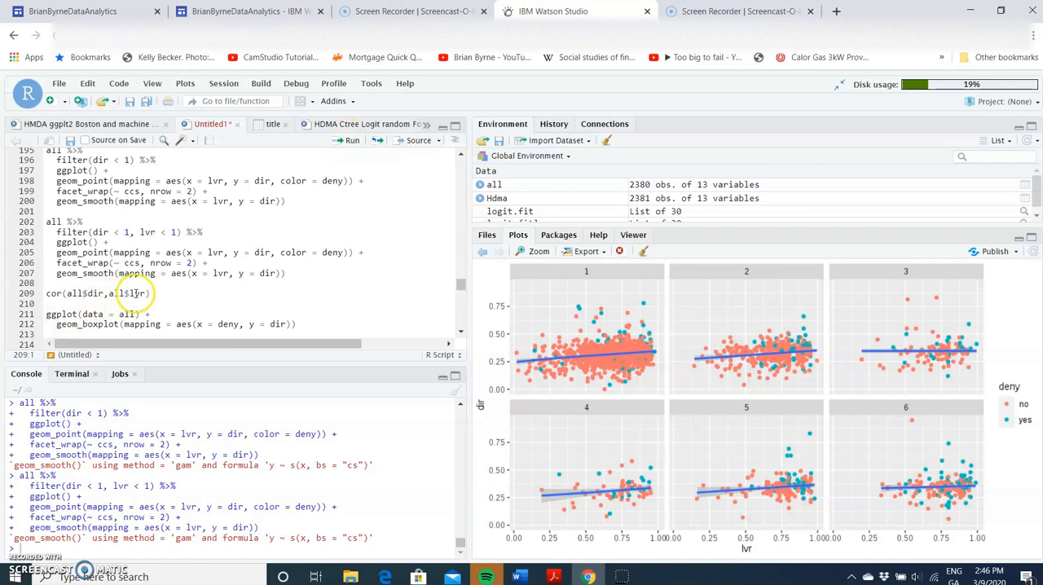
left_click(345, 140)
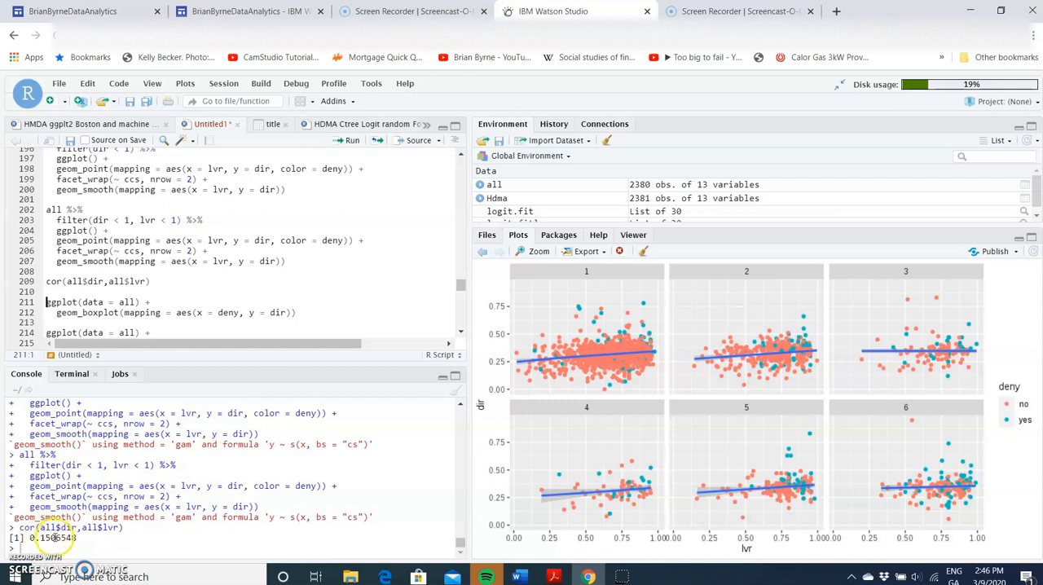
- Run the boxplots of dir by deny, once for the whole dataset and once faceted by ccs in two rows
scroll(196, 287, "down", 2)
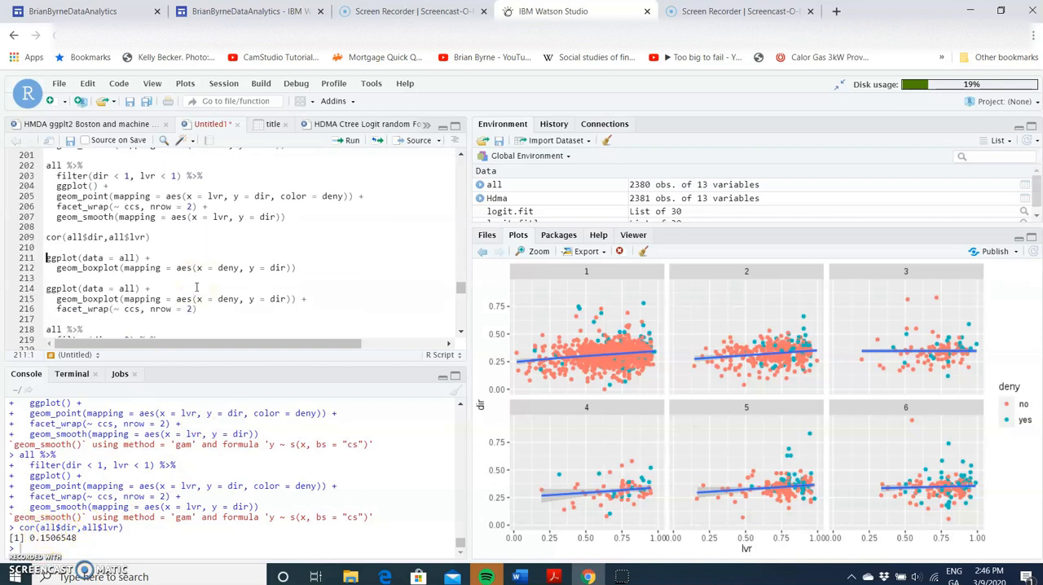
left_click(349, 140)
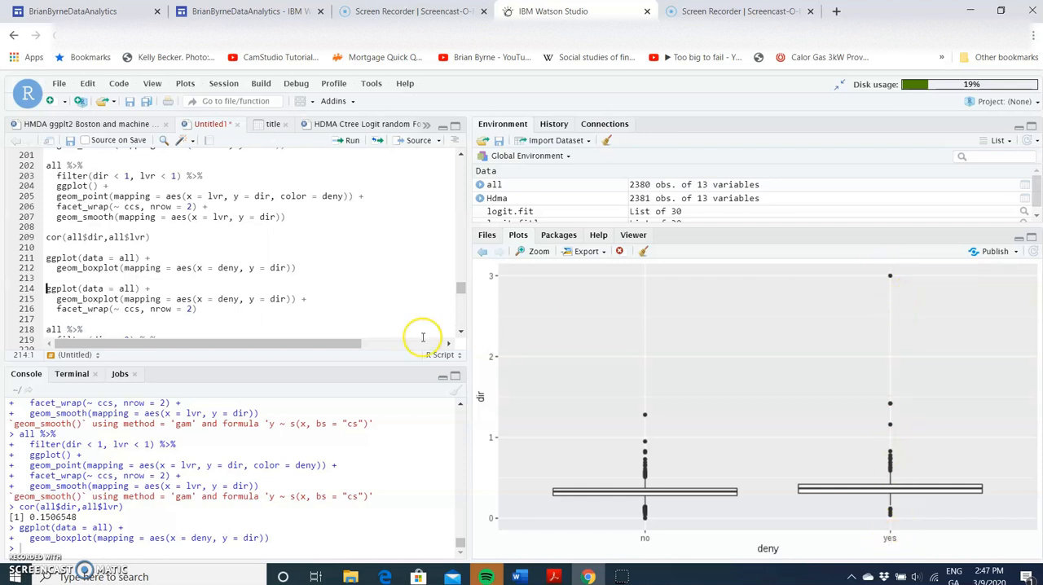
left_click(351, 140)
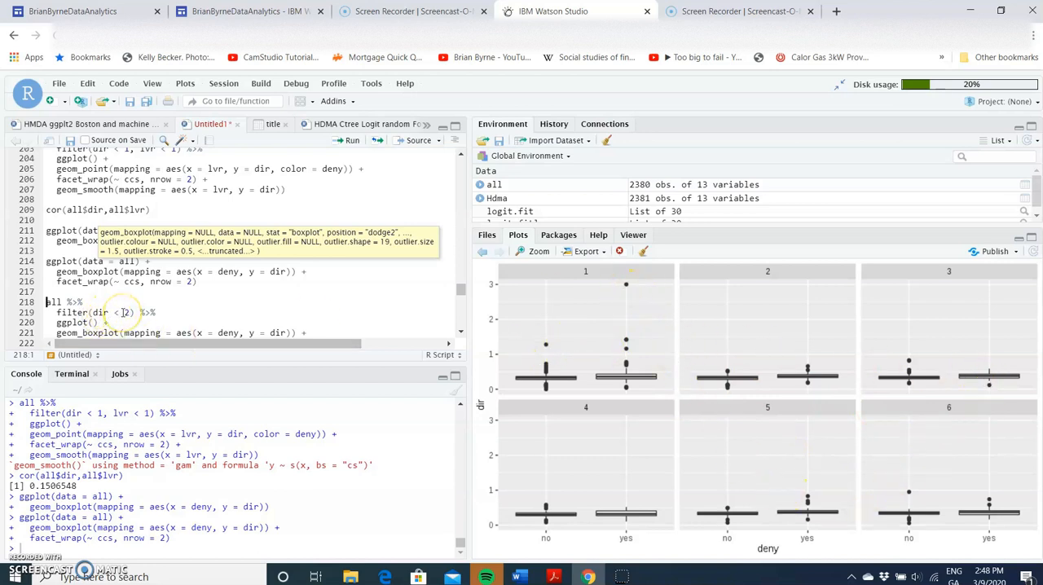
- Run the ccs-faceted boxplots by deny, for dir filtered to dir < 2 and for lvr filtered to lvr < 2
scroll(123, 312, "down", 1)
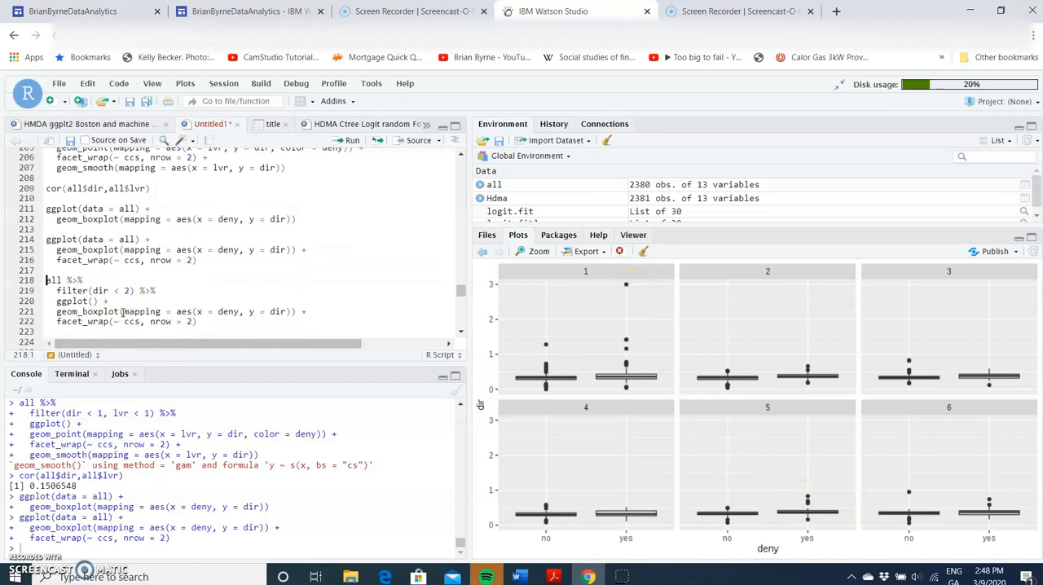
left_click(345, 140)
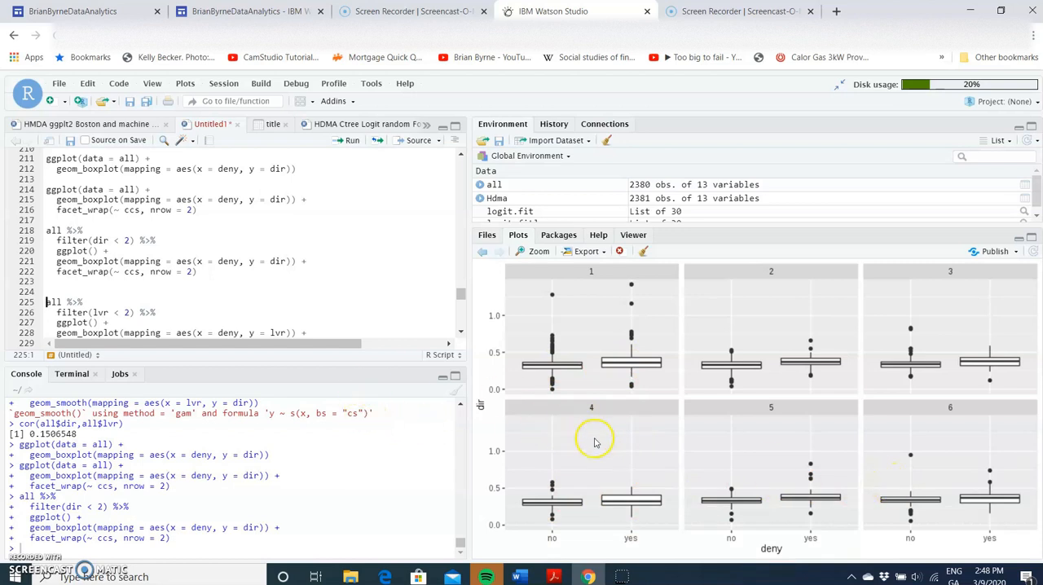
left_click(352, 143)
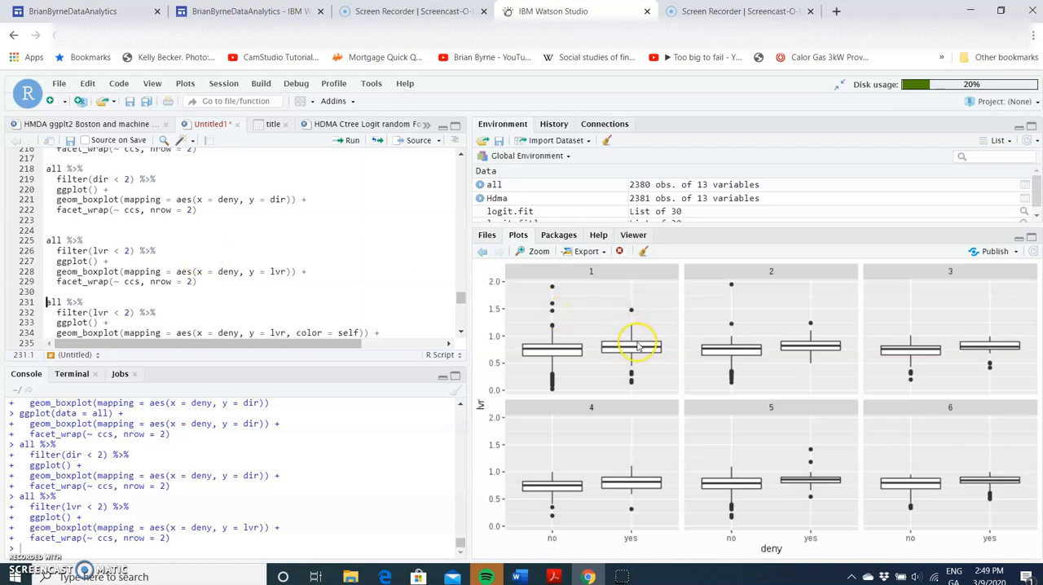
left_click(556, 353)
left_click(552, 527)
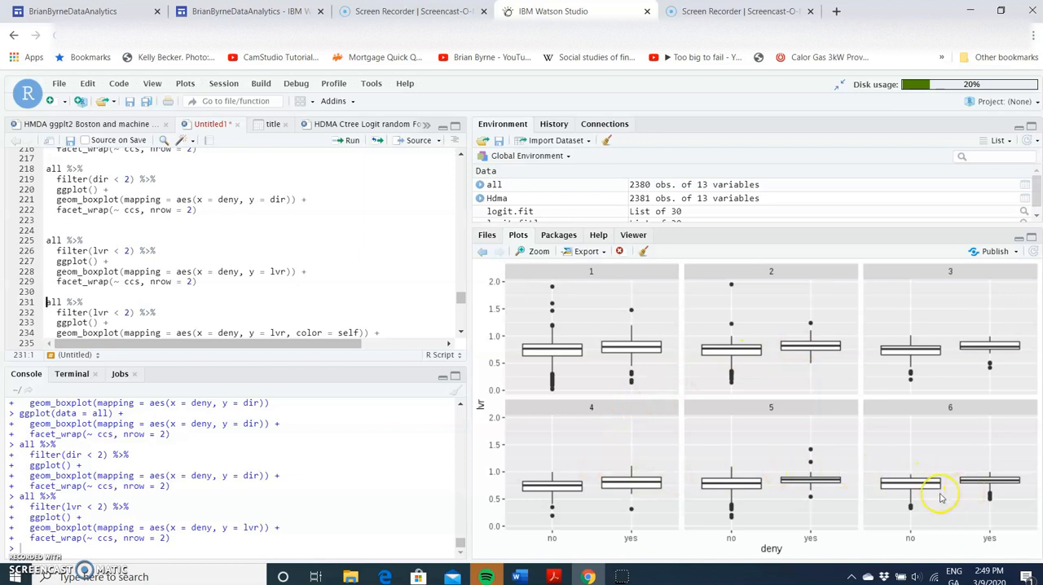
- Run the ccs-faceted lvr boxplots by deny for lvr < 2, coloured by self and again coloured by black
scroll(201, 256, "down", 2)
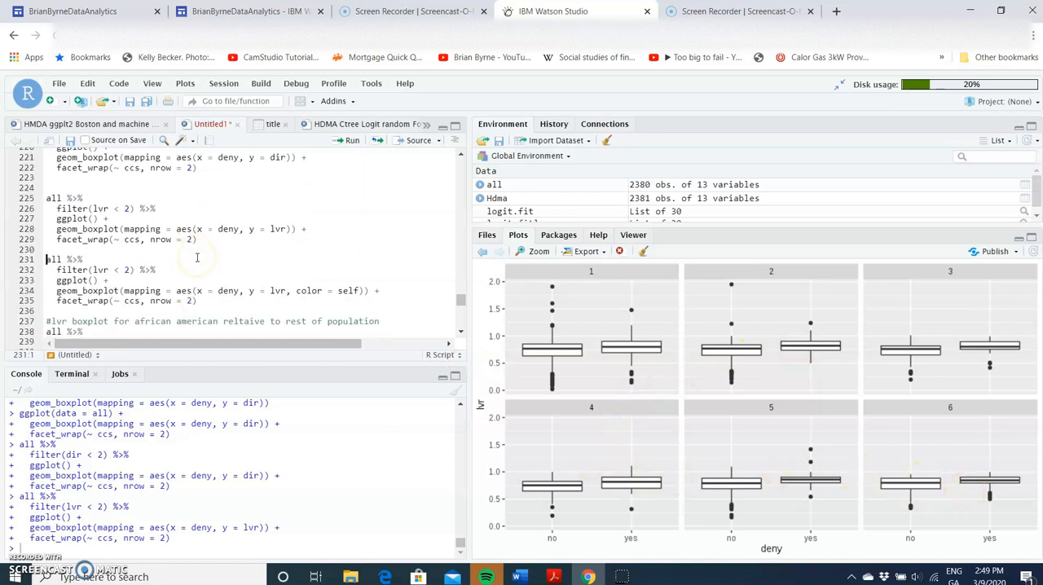
left_click(352, 142)
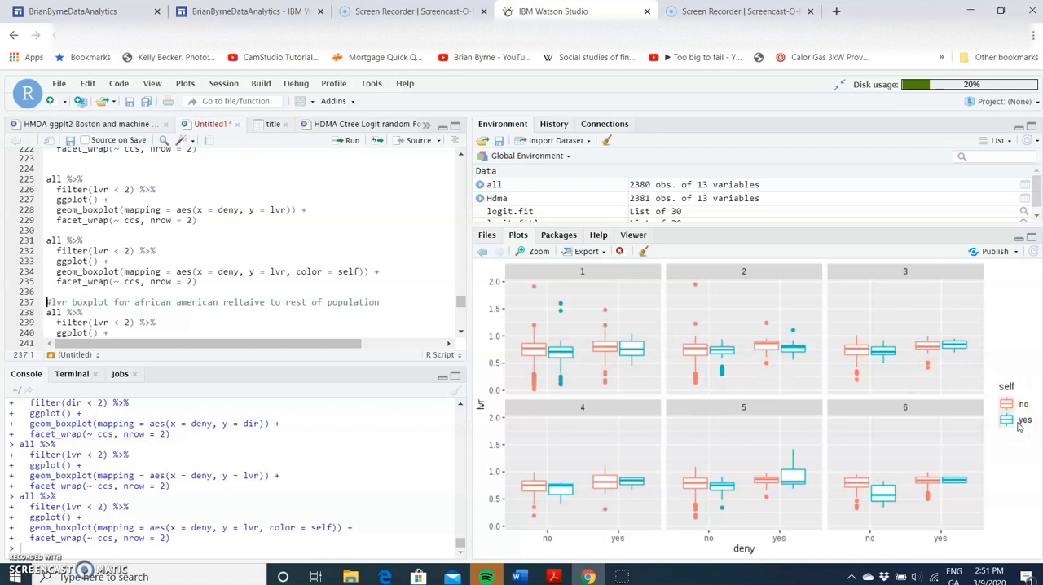
scroll(368, 281, "down", 2)
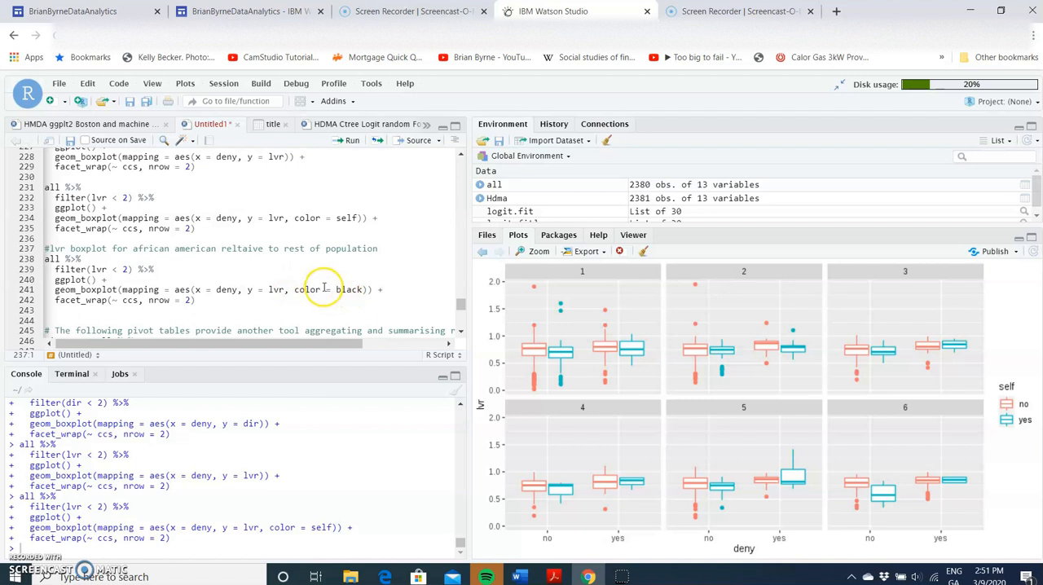
left_click(350, 142)
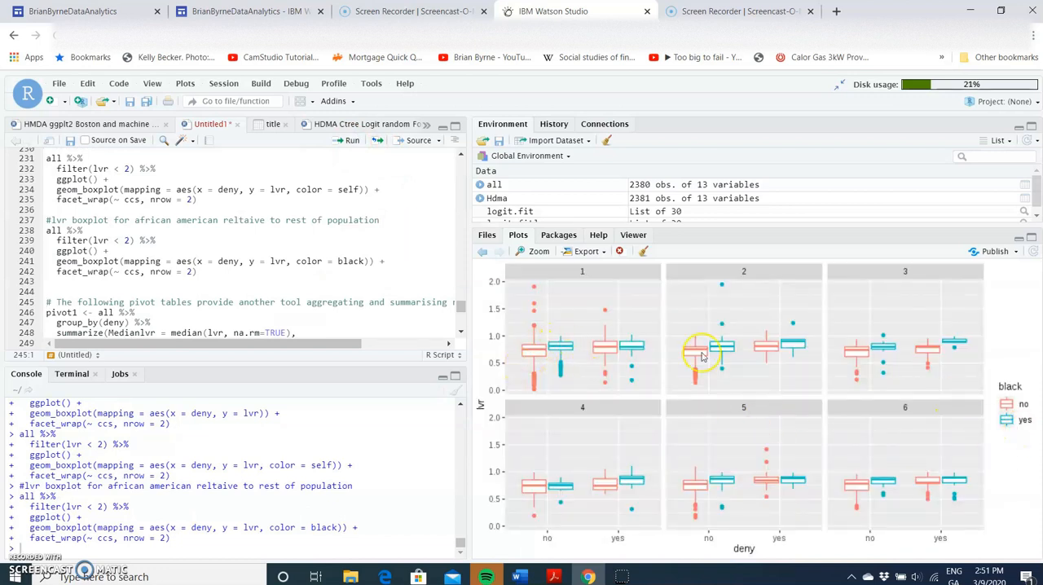
left_click(560, 349)
left_click(539, 353)
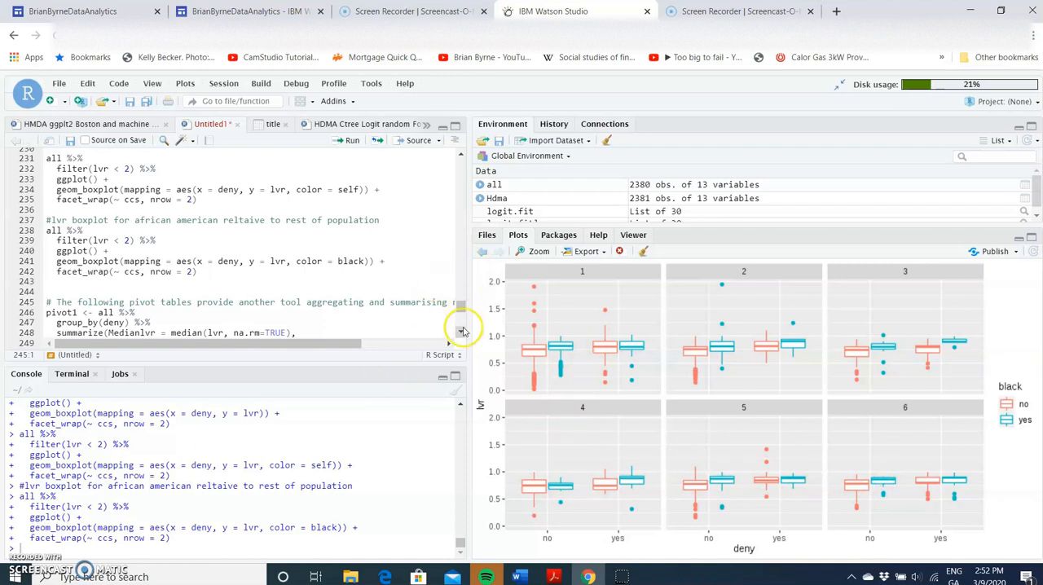
- Create and view pivot1, summarising median lvr and count grouped by deny
scroll(462, 333, "down", 4)
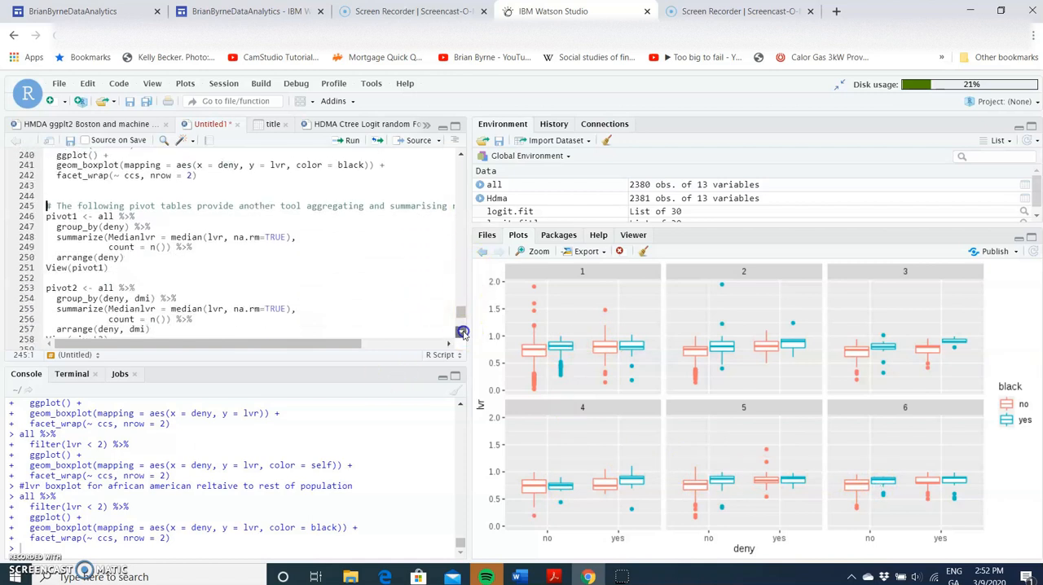
left_click(350, 142)
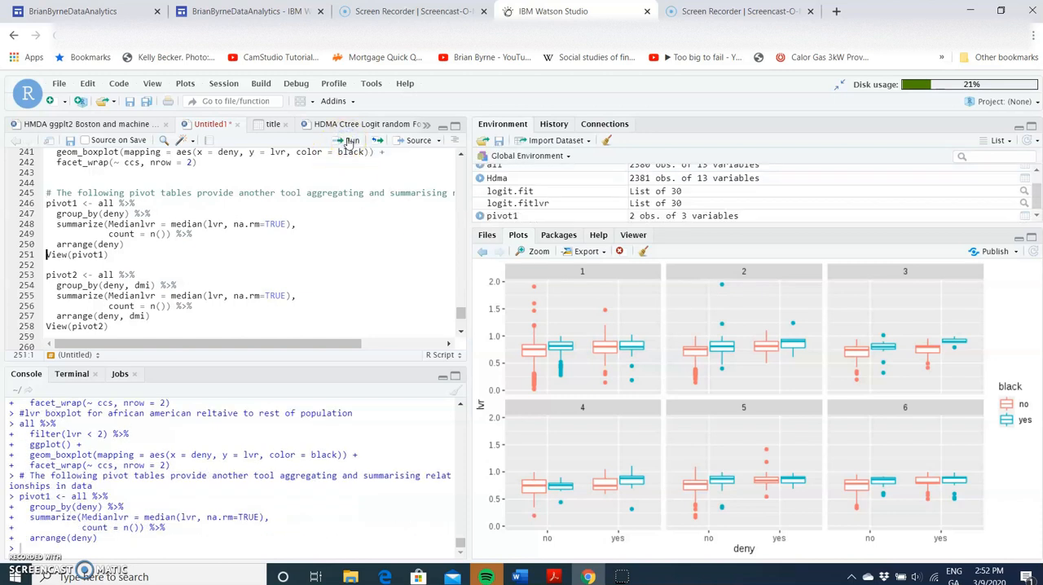
left_click(349, 141)
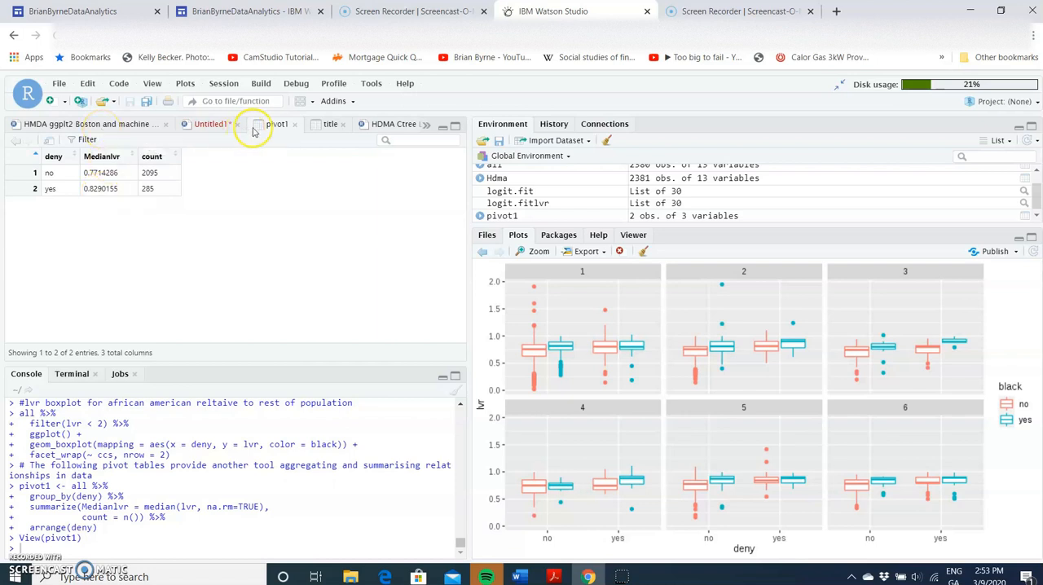
- From the HMDA ggplt2 script, create and view pivot2, summarising median lvr and count grouped by deny and dmi
left_click(107, 124)
scroll(136, 277, "down", 2)
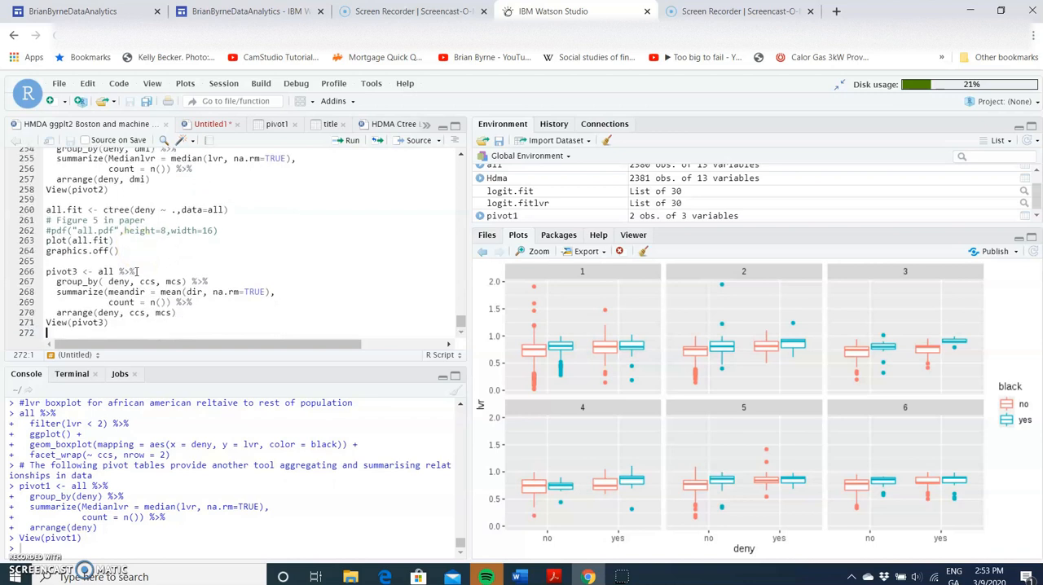
scroll(139, 228, "up", 1)
left_click(106, 177)
left_click(348, 141)
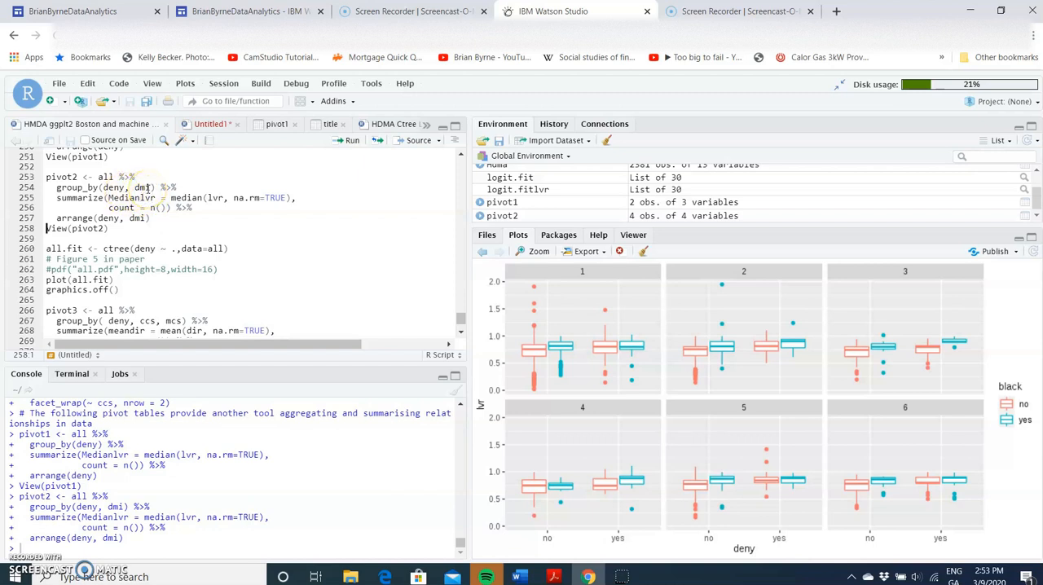
left_click(349, 141)
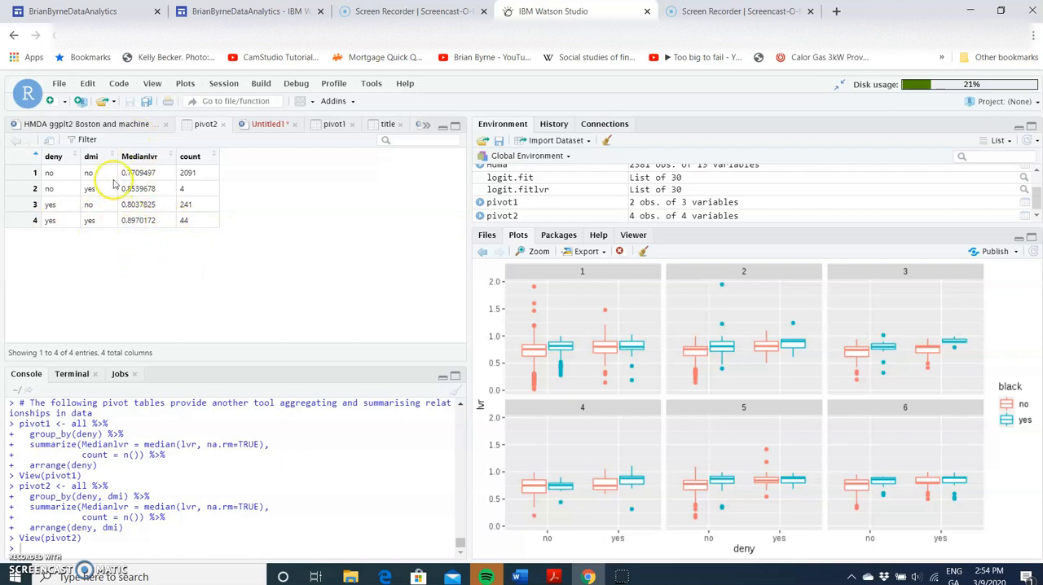
- Fit the conditional inference tree all.fit with ctree(deny ~ .,data=all) and plot it
left_click(116, 128)
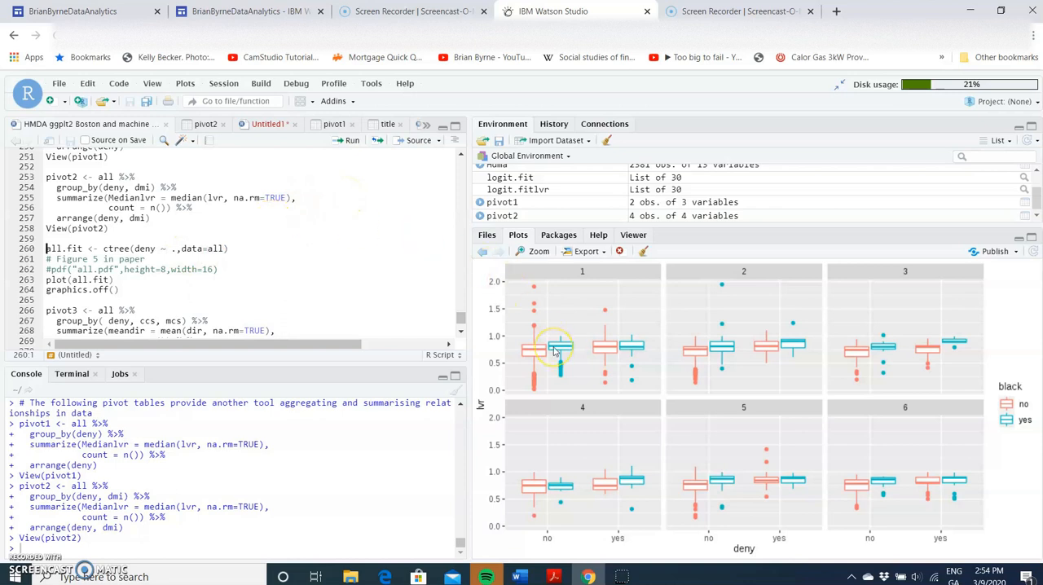
left_click(95, 247)
left_click(349, 142)
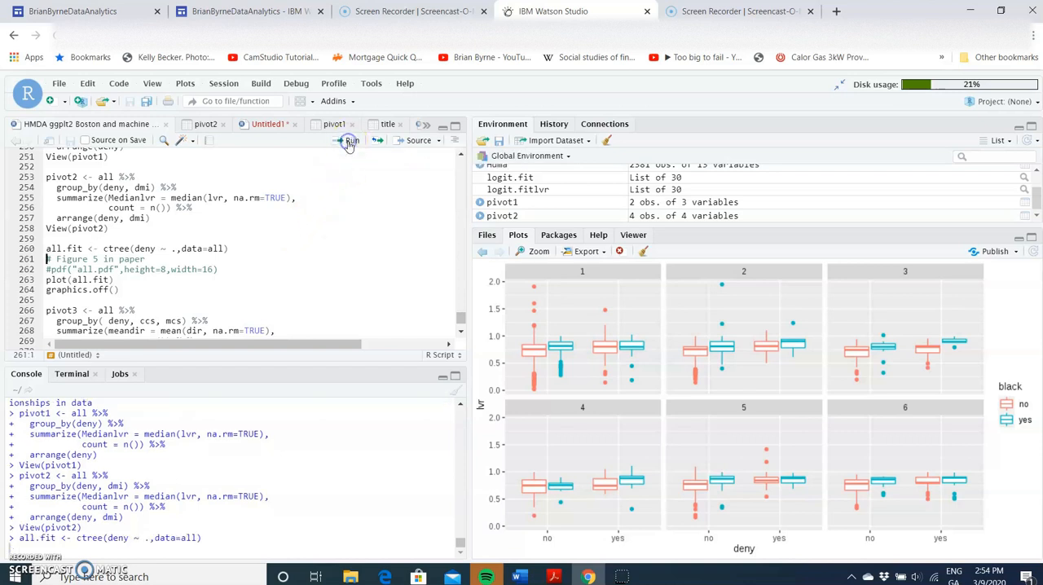
left_click(349, 142)
left_click(349, 142)
left_click(349, 142)
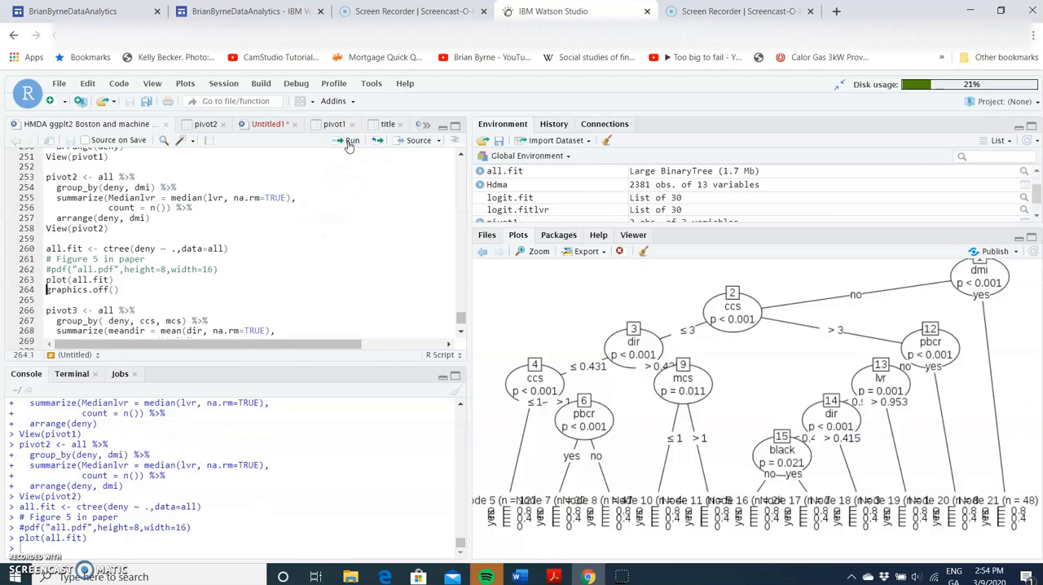
- Examine the decision tree plot in an enlarged, full-screen window, and close that window
left_click(537, 253)
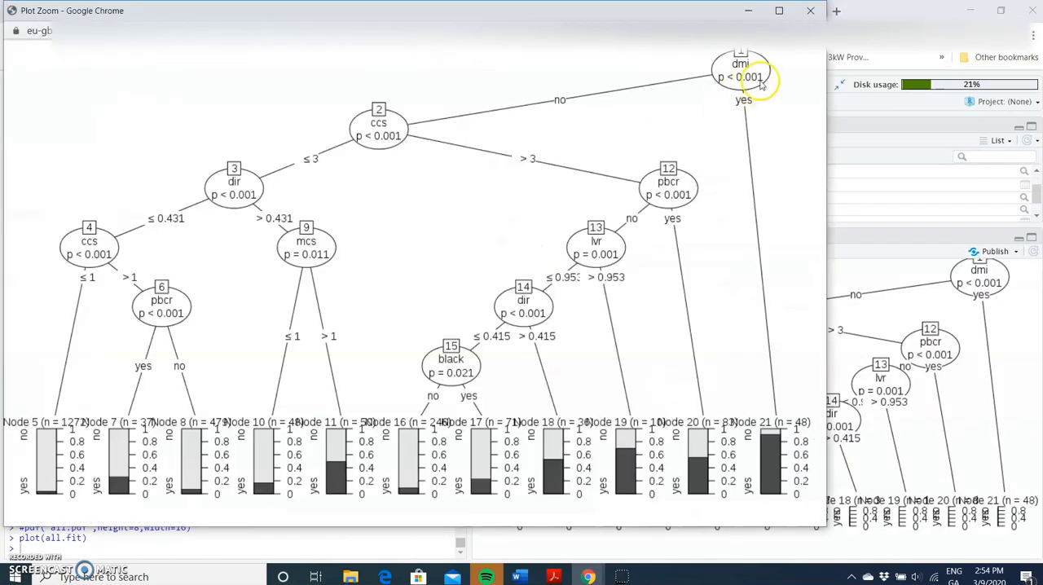
left_click(780, 12)
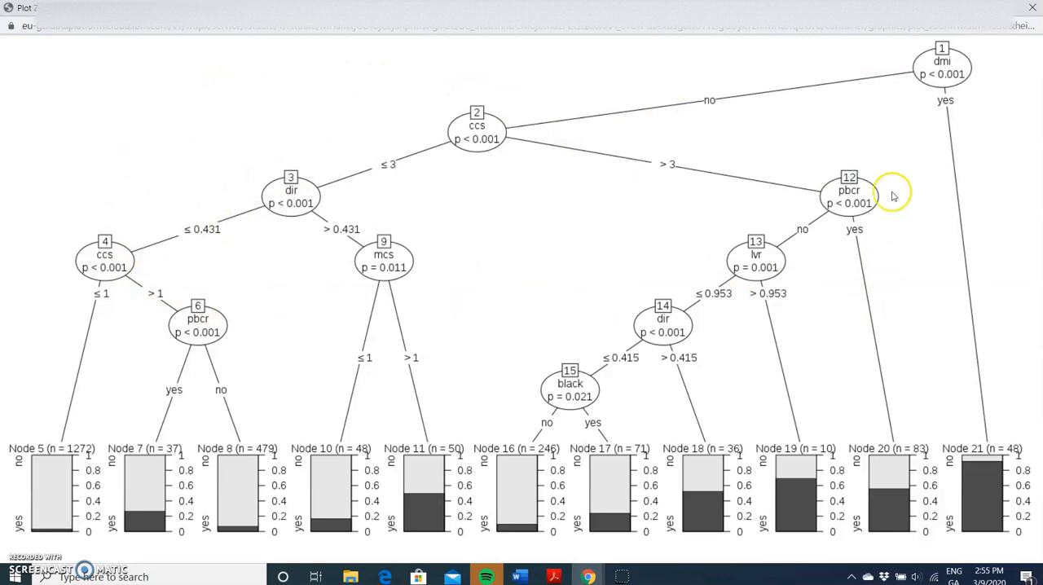
left_click(1033, 10)
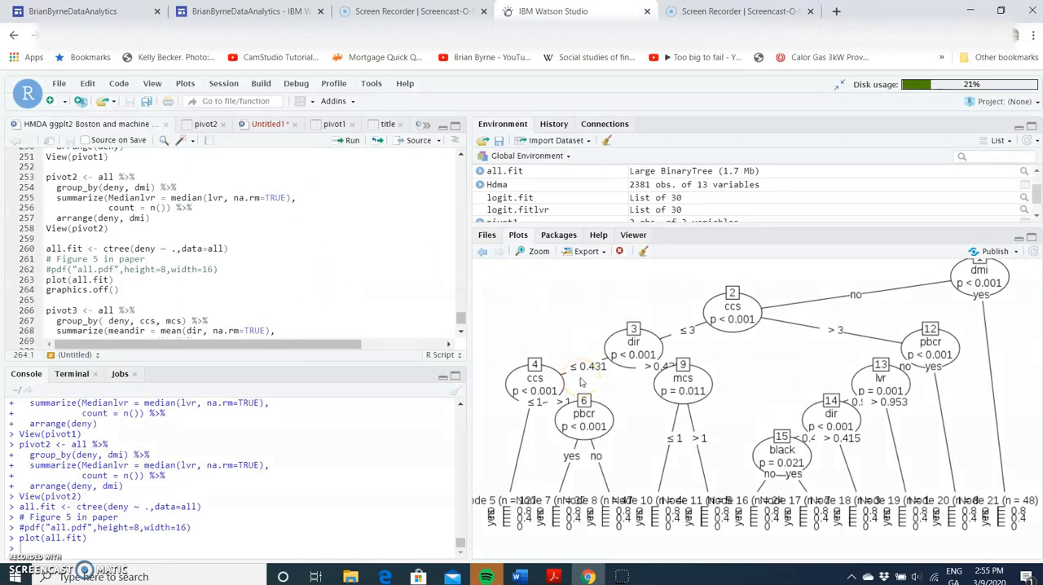
scroll(262, 218, "up", 3)
scroll(261, 218, "up", 10)
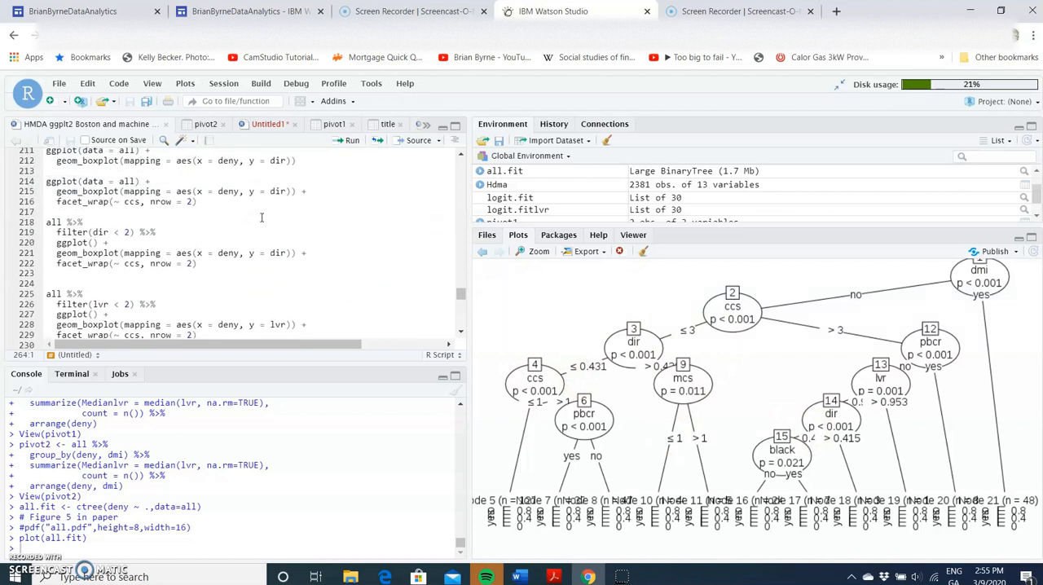
scroll(261, 217, "up", 9)
scroll(261, 217, "down", 11)
scroll(262, 217, "down", 6)
scroll(261, 218, "down", 5)
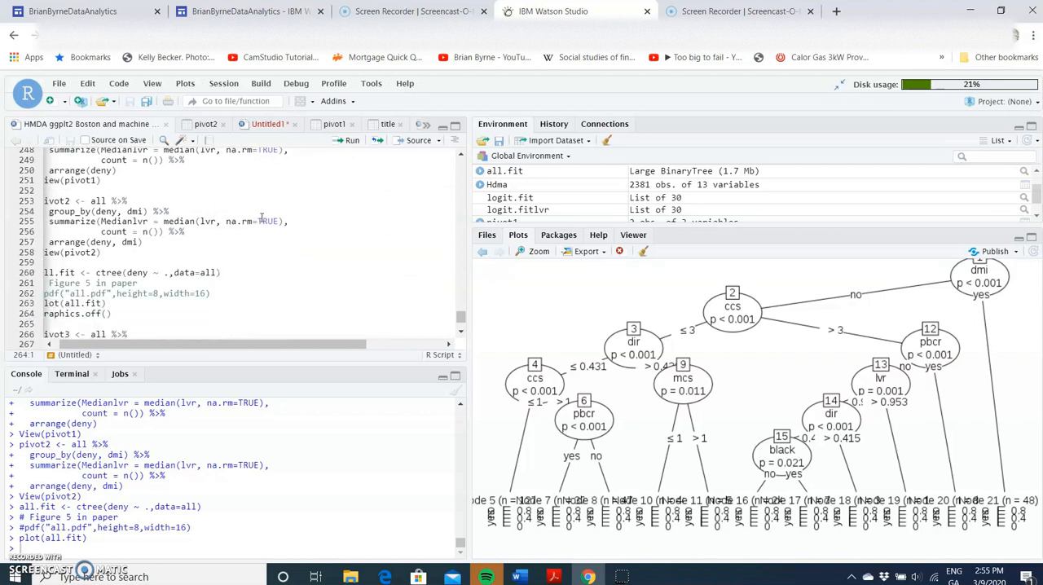
- Reopen the enlarged decision tree plot to examine its splits and terminal nodes
left_click(539, 253)
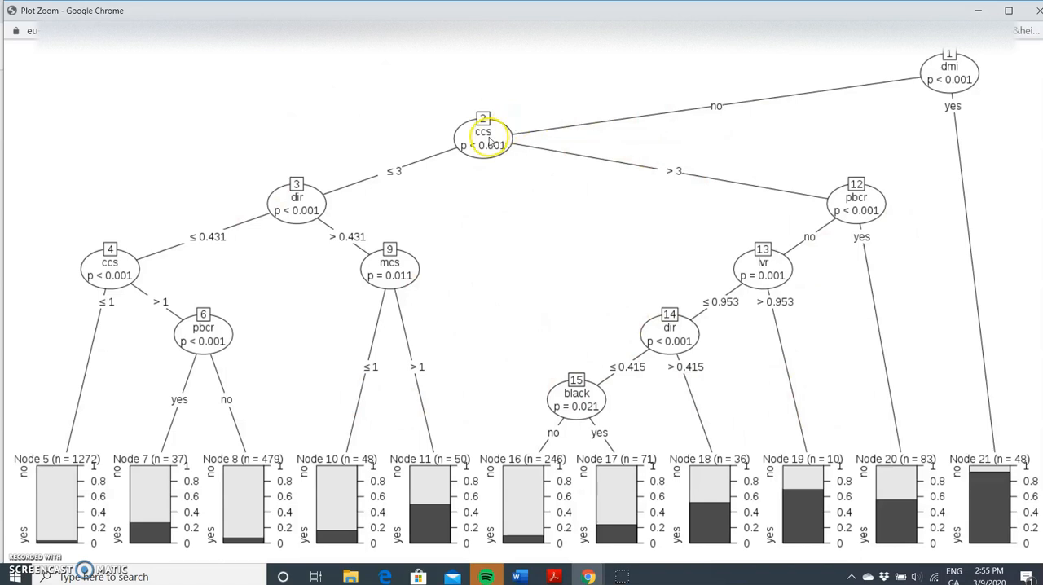
left_click(1036, 17)
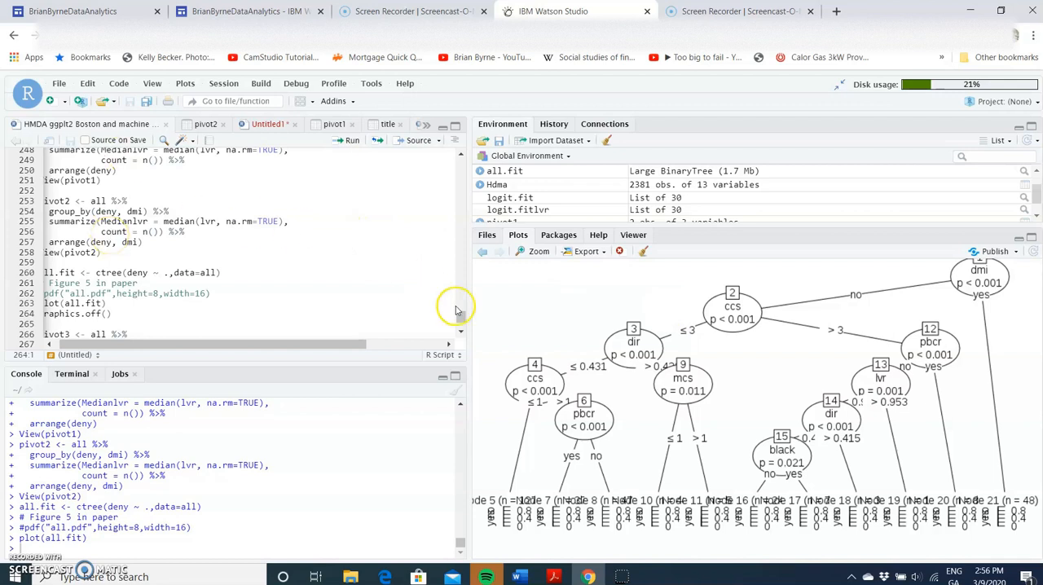
left_click(539, 254)
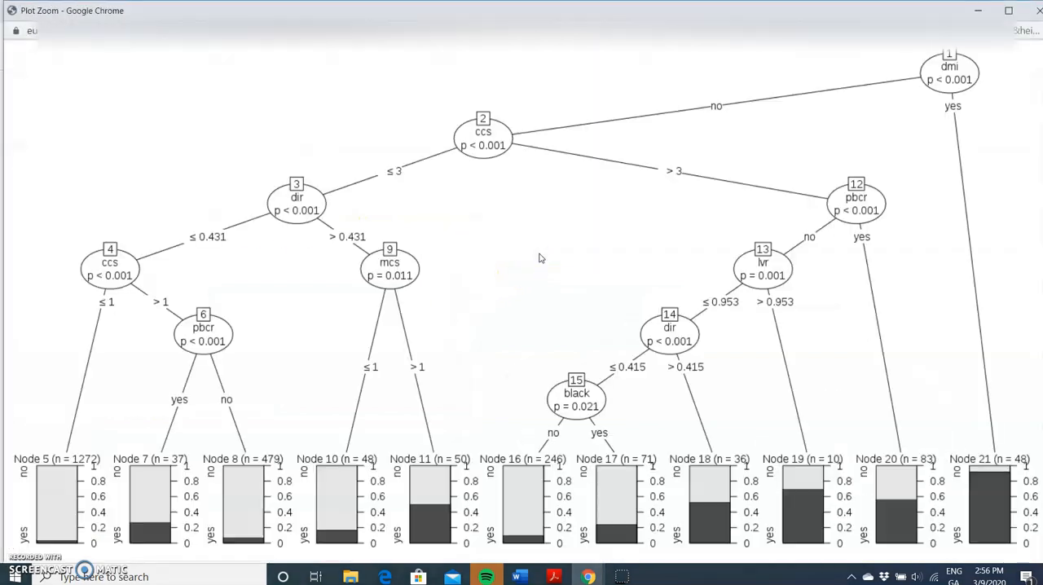